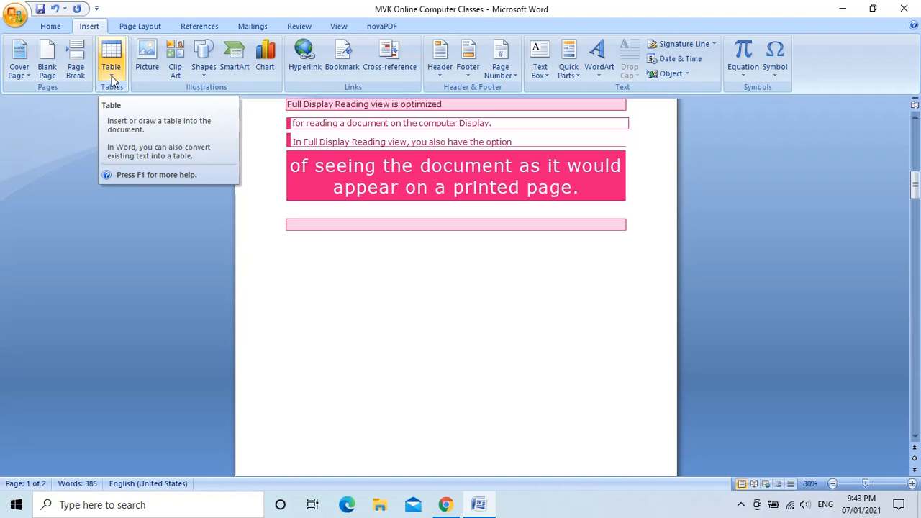
Insert a table with three columns and five rows below the empty shaded paragraph.
left_click(111, 79)
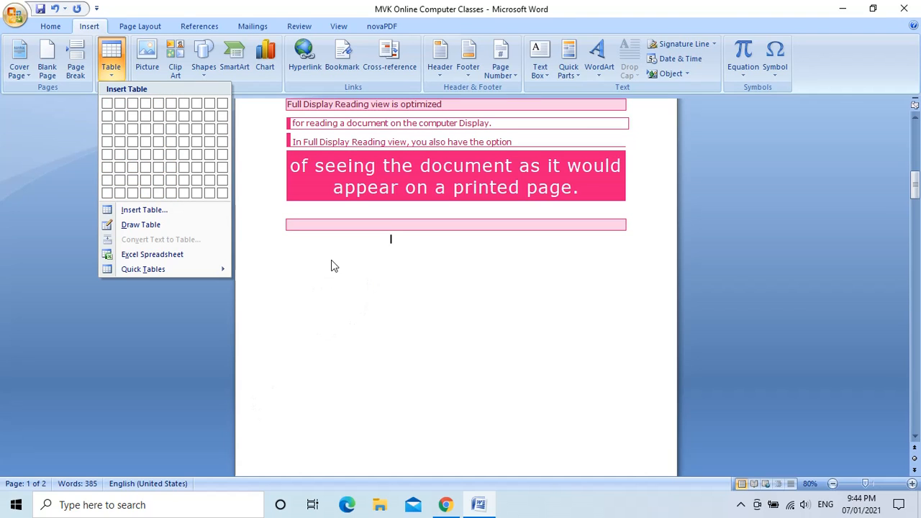
left_click(292, 216)
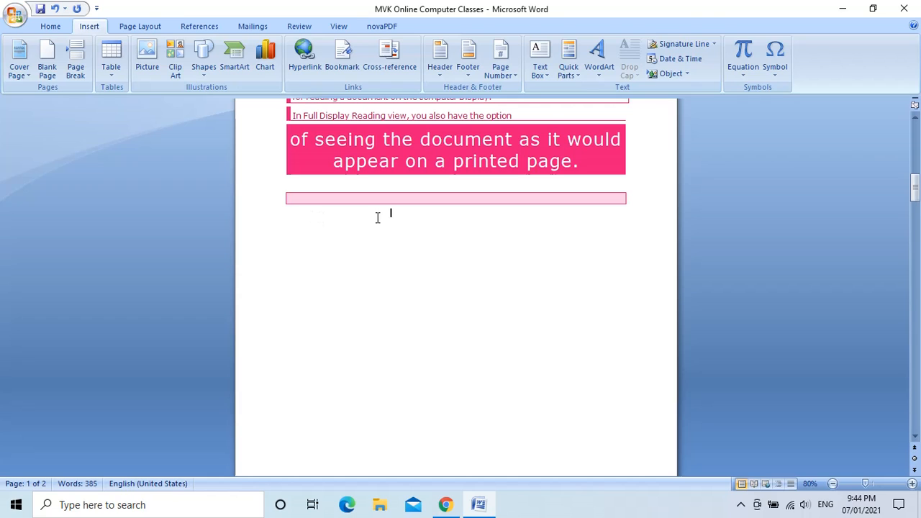
left_click(118, 76)
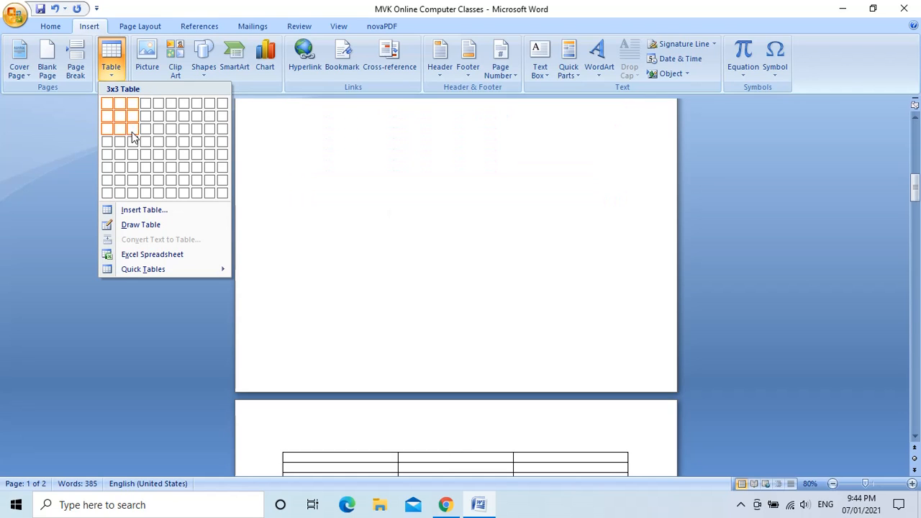
left_click(132, 149)
scroll(291, 268, "down", 5)
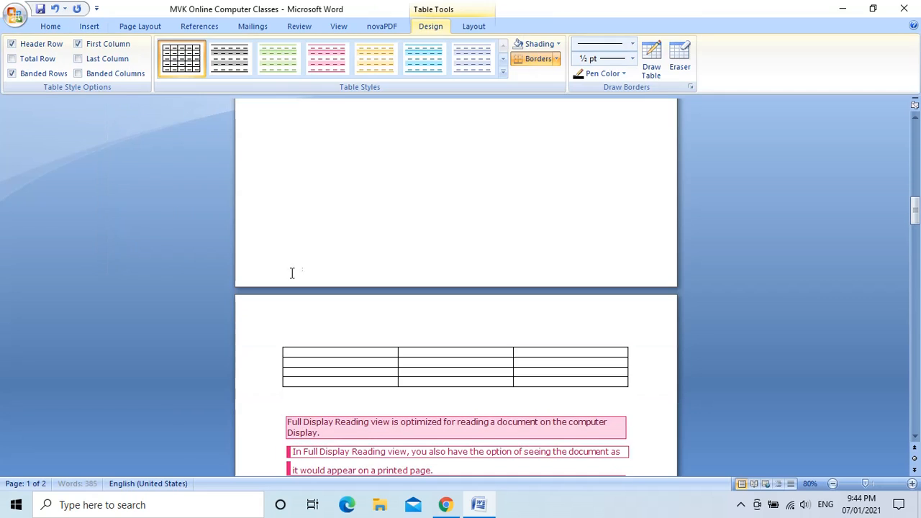
left_click(88, 26)
left_click(111, 63)
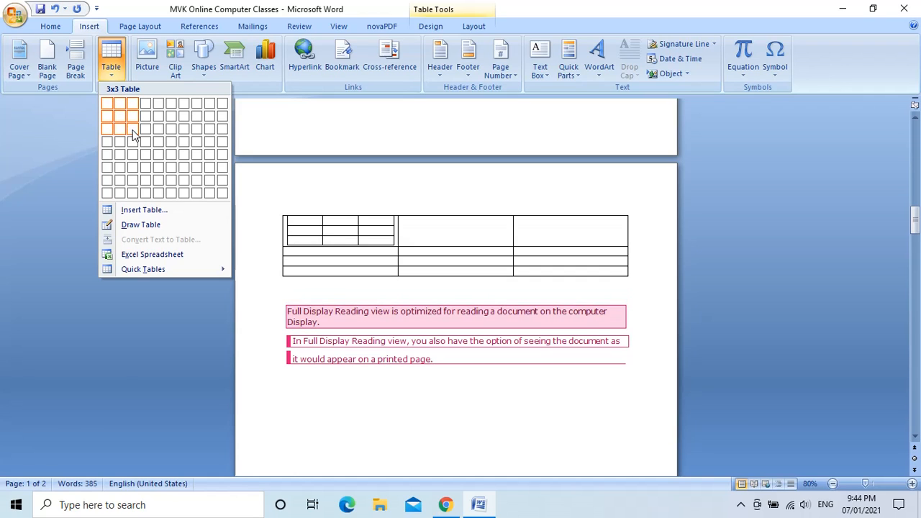
left_click(312, 276)
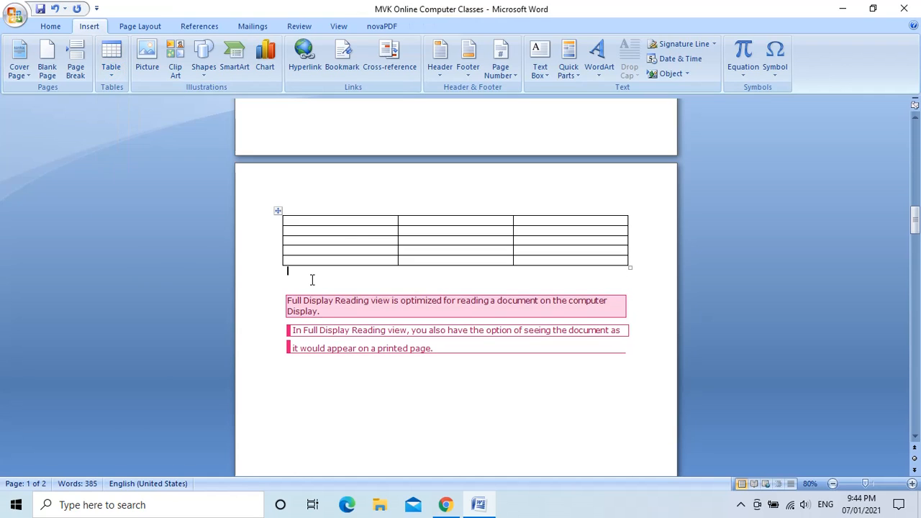
Select each of the three table columns in turn, from first to last.
left_click(342, 210)
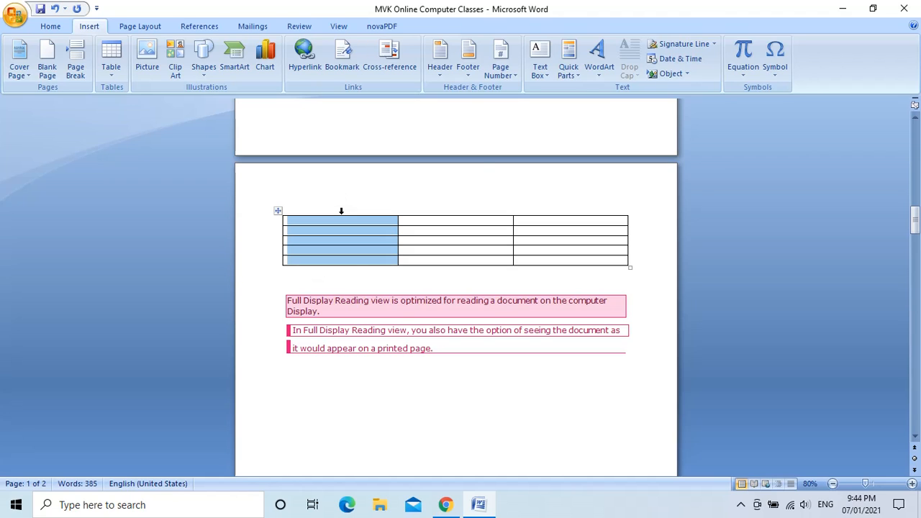
left_click(428, 211)
left_click(539, 212)
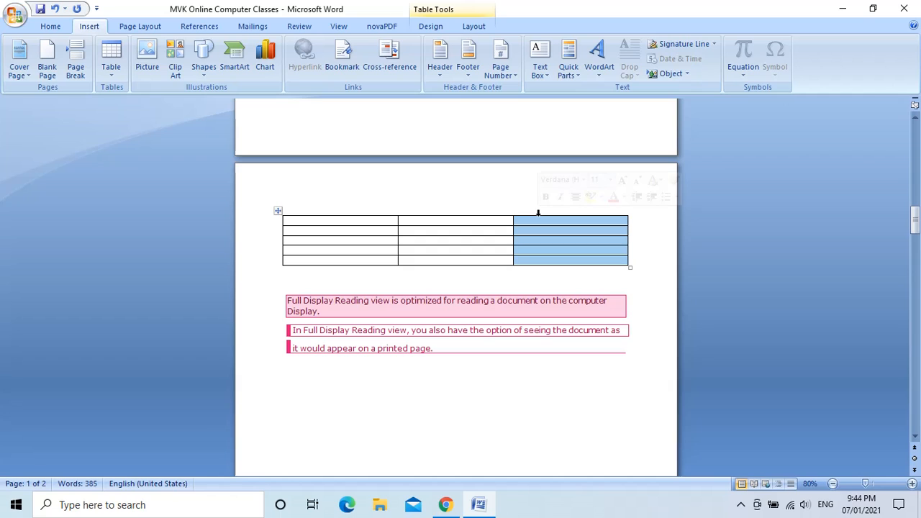
Select individual rows of the three-column table one after another, from the first to the last.
left_click(279, 223)
left_click(270, 231)
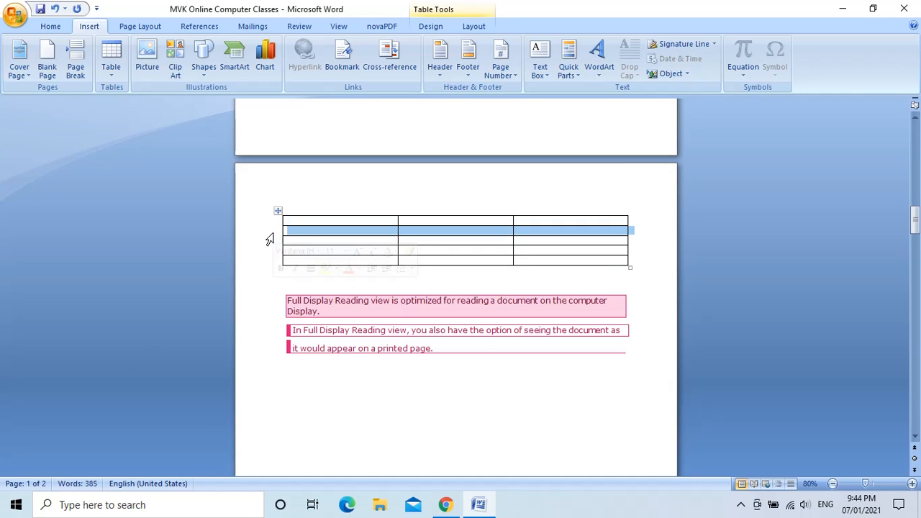
left_click(269, 241)
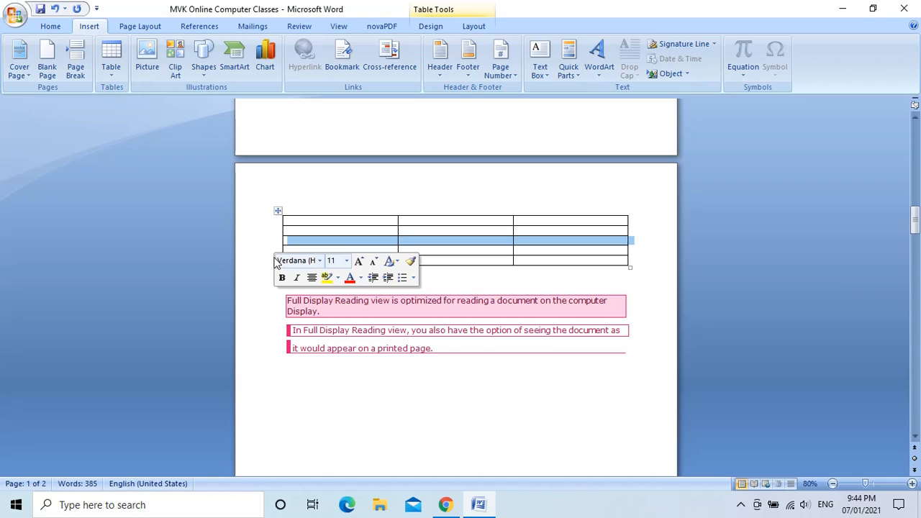
left_click(268, 259)
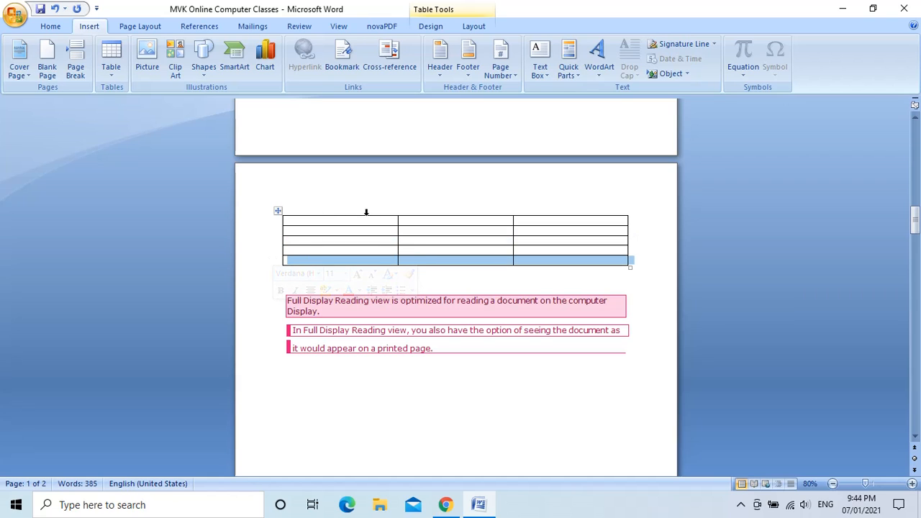
left_click(268, 221)
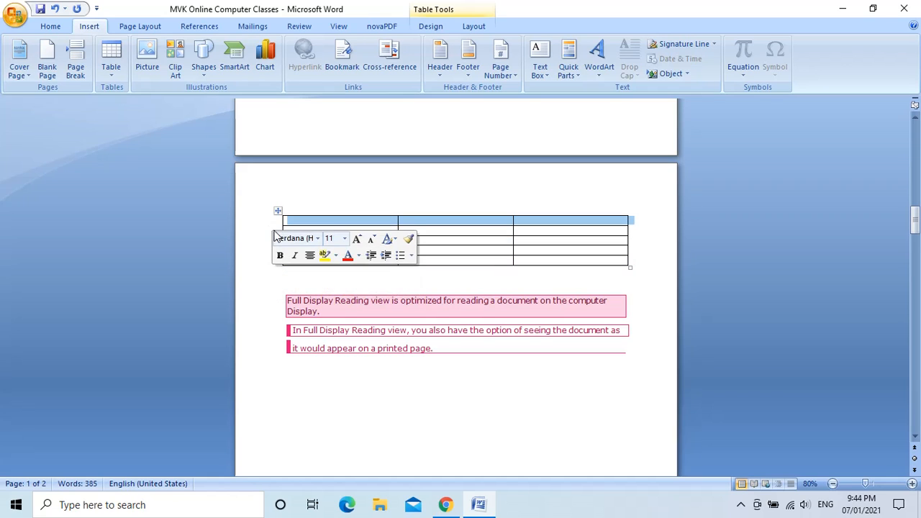
left_click(274, 231)
left_click(267, 243)
left_click(264, 260)
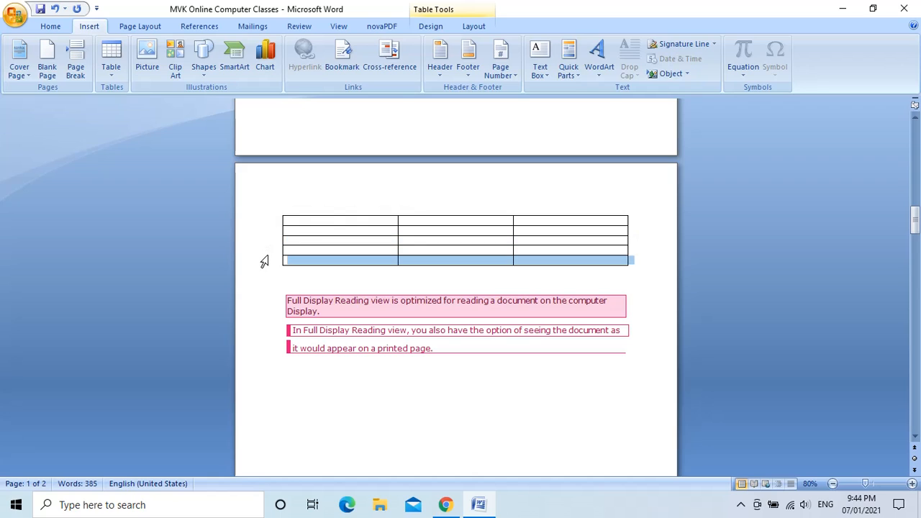
left_click(265, 251)
left_click(266, 262)
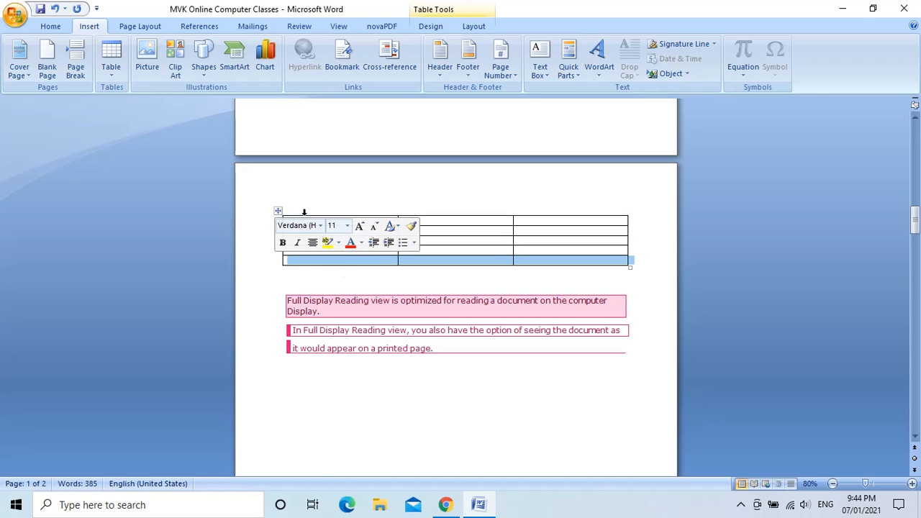
Add a blank line below the three-column table and insert a table with 10 columns and 5 rows there.
left_click(314, 274)
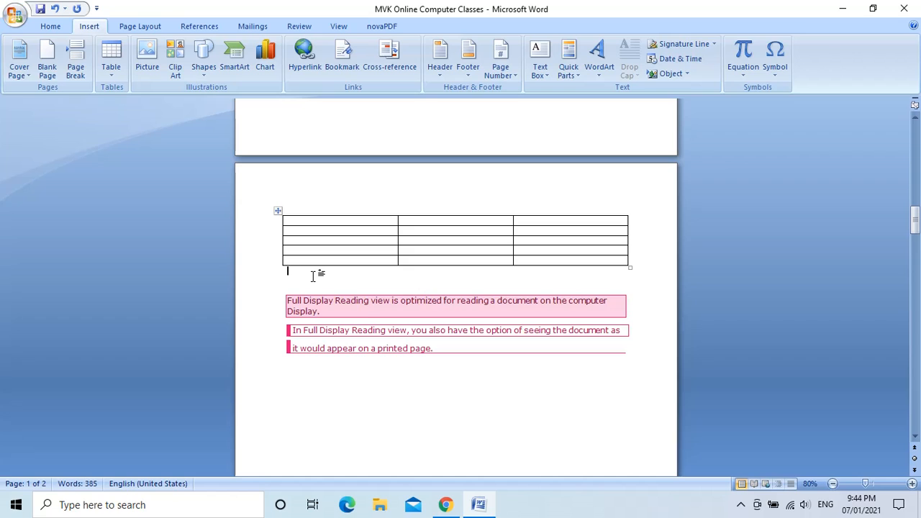
key("Return")
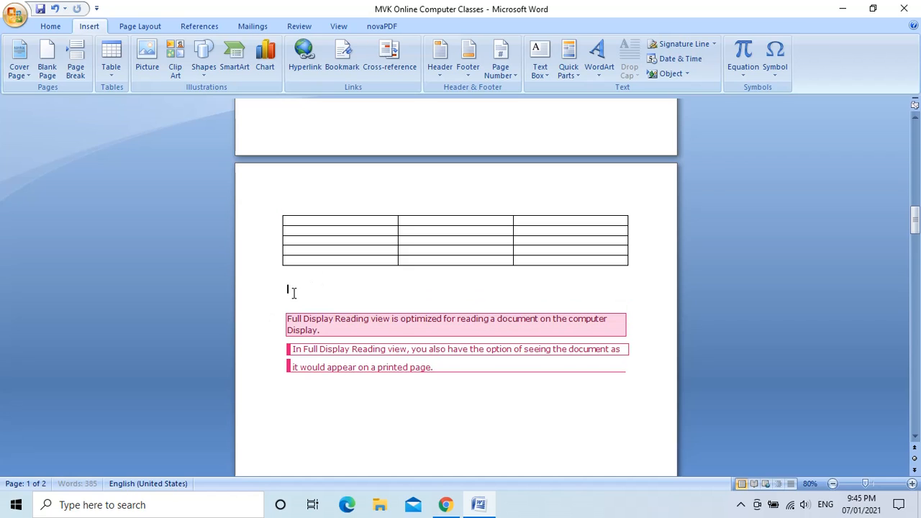
left_click(108, 73)
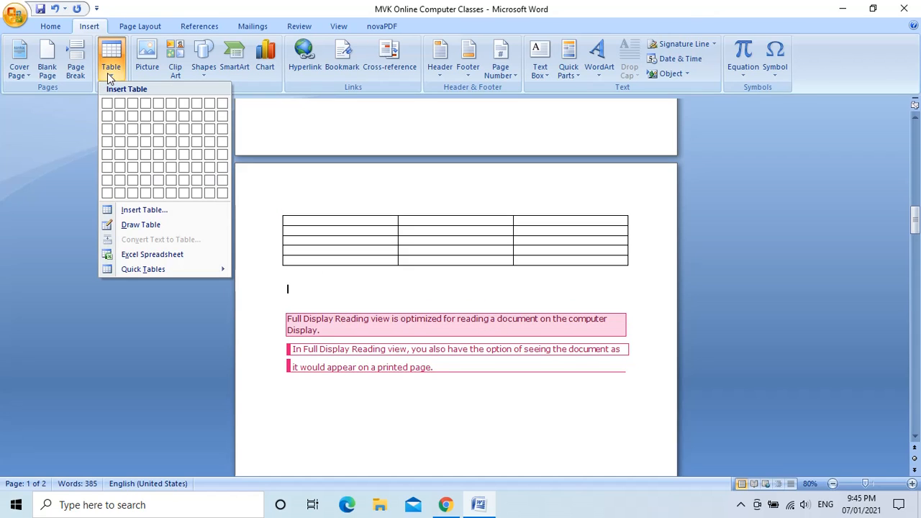
left_click(147, 210)
left_click(497, 205)
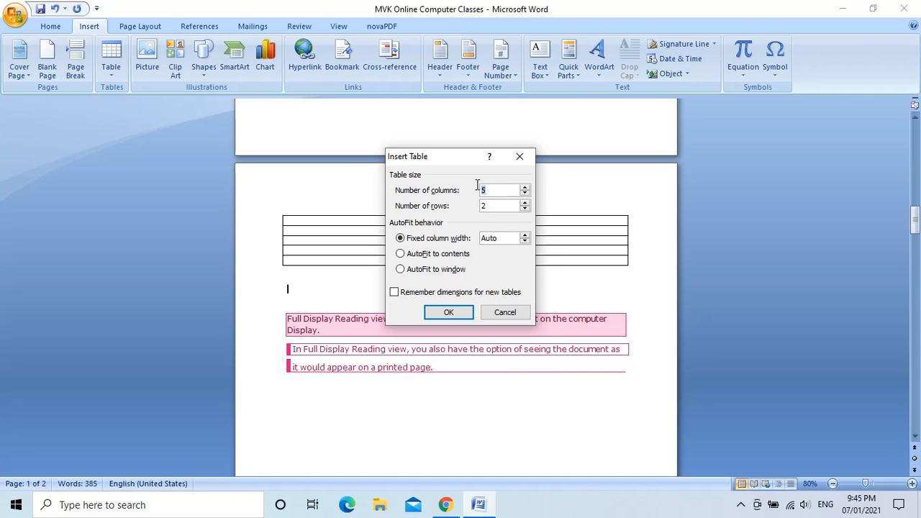
left_click_drag(494, 207, 466, 205)
left_click_drag(491, 191, 464, 192)
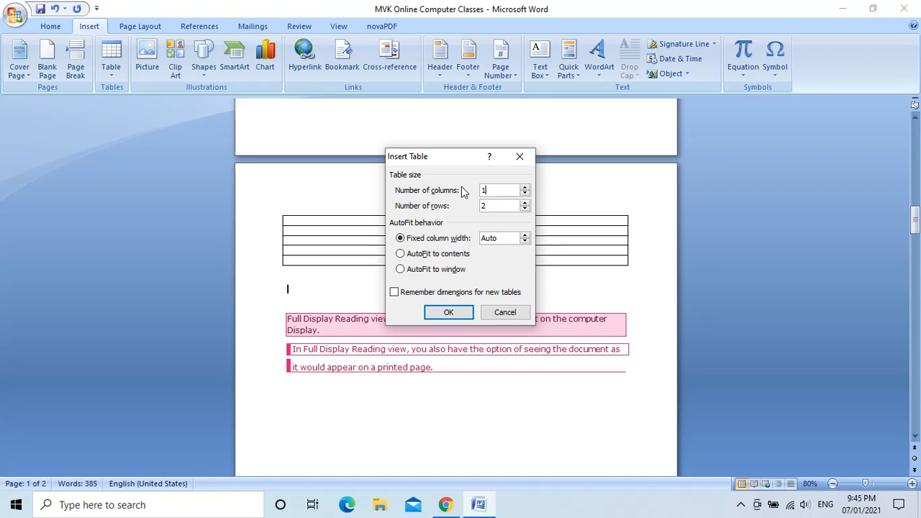
type("10")
left_click_drag(496, 207, 485, 211)
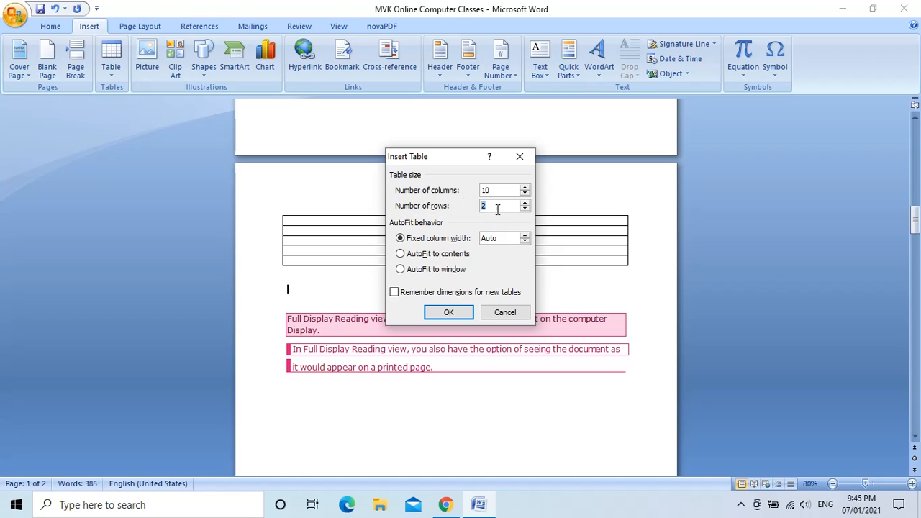
type("5")
left_click(448, 312)
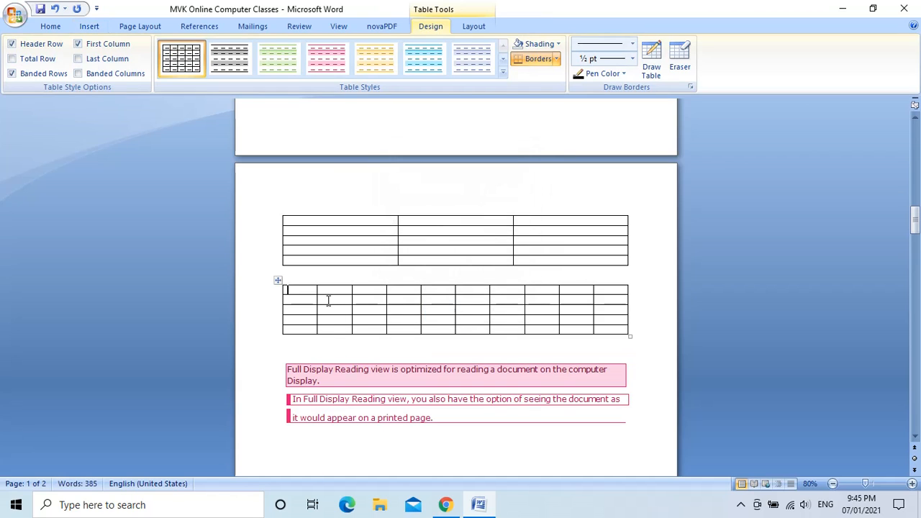
Select the first three columns of the ten-column table one at a time.
key("Up")
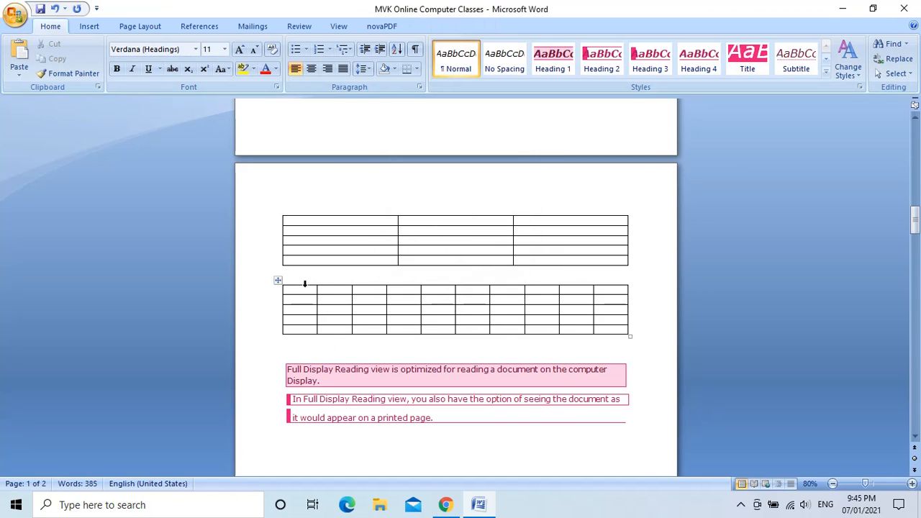
left_click(306, 283)
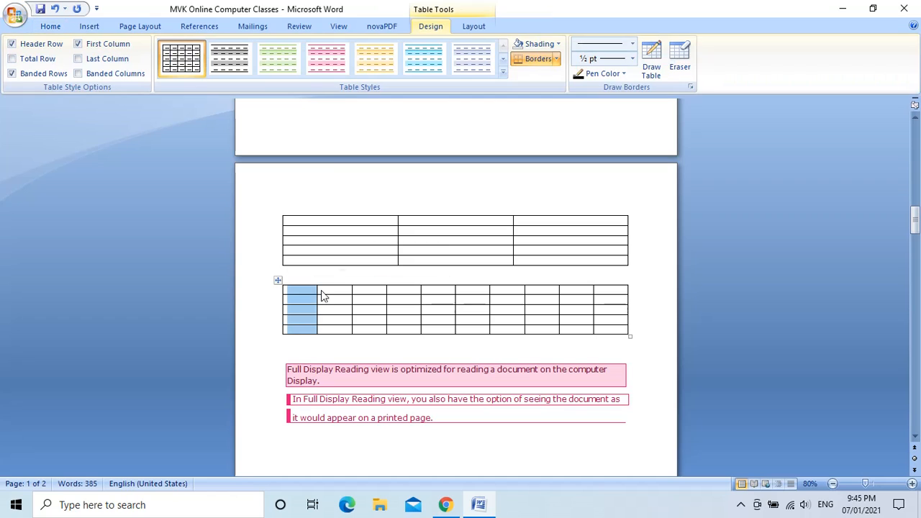
left_click(336, 283)
left_click(379, 283)
left_click(394, 276)
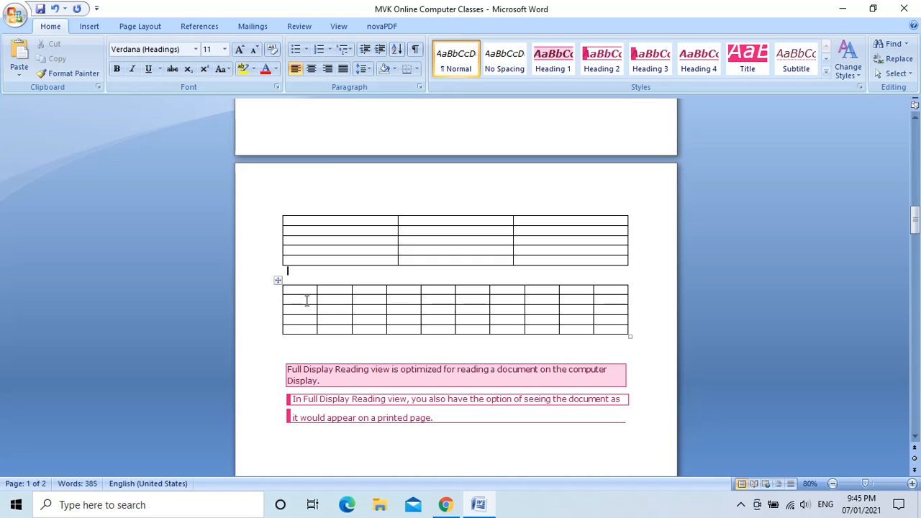
Draw a table frame freehand below the text ending "it would appear on a printed page".
left_click(89, 26)
left_click(111, 69)
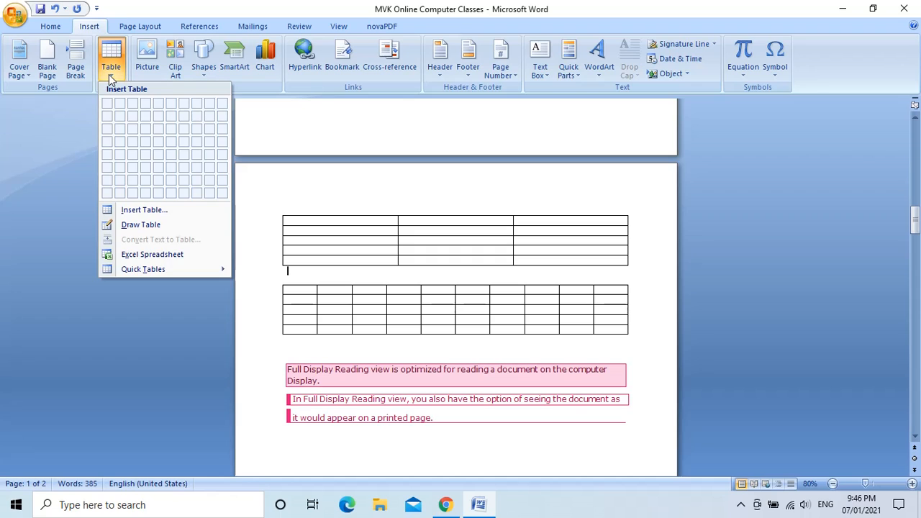
left_click(144, 224)
scroll(314, 213, "down", 5)
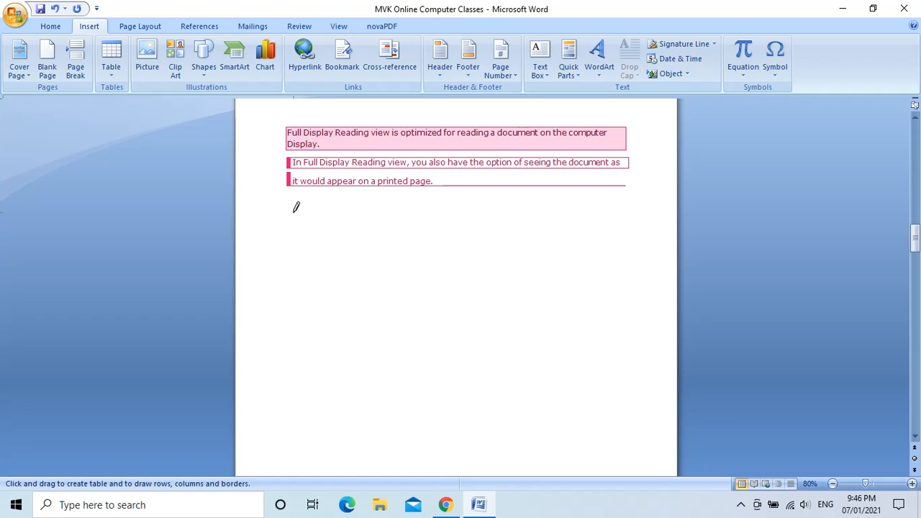
mouse_move(293, 212)
left_mouse_down()
mouse_move(341, 256)
mouse_move(452, 304)
mouse_move(535, 364)
mouse_move(595, 375)
left_mouse_up()
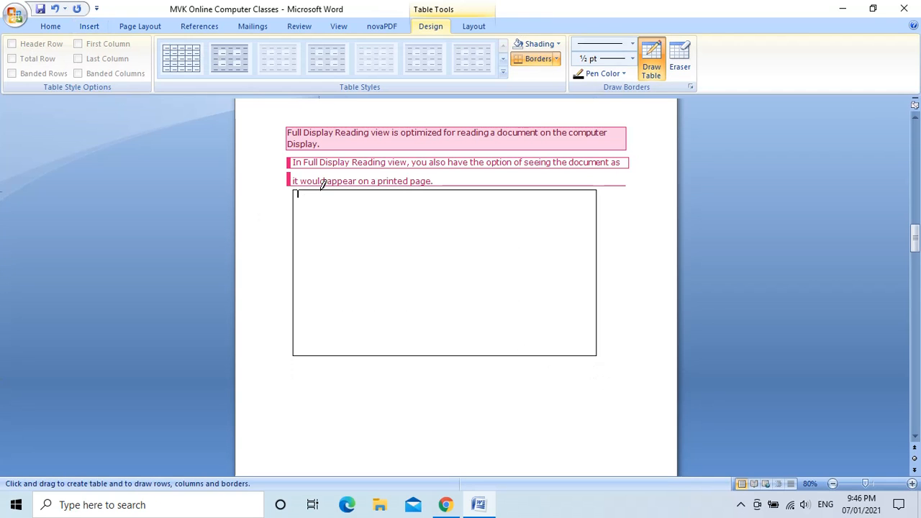
Draw four vertical lines in the hand-drawn table frame to divide it into five columns.
mouse_move(322, 190)
left_mouse_down()
mouse_move(310, 286)
mouse_move(329, 309)
left_mouse_up()
left_click_drag(364, 192, 359, 309)
left_click_drag(427, 207, 394, 337)
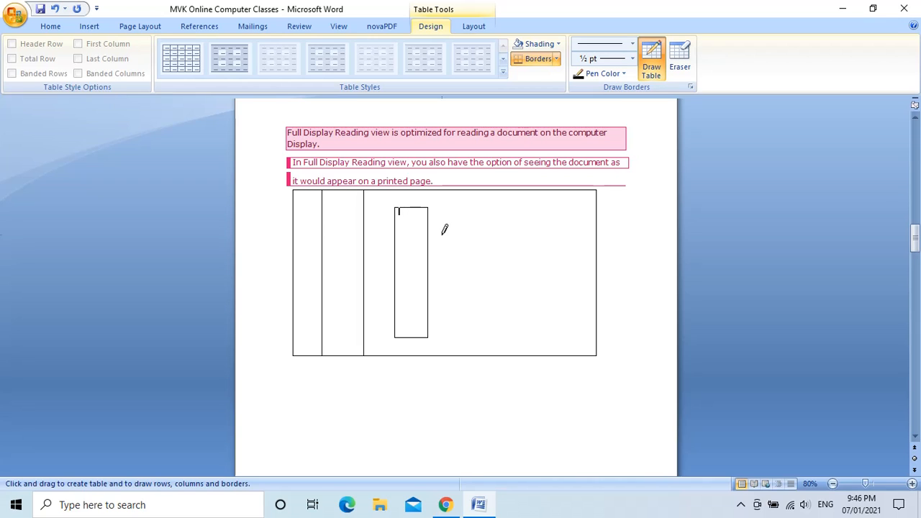
left_click(56, 9)
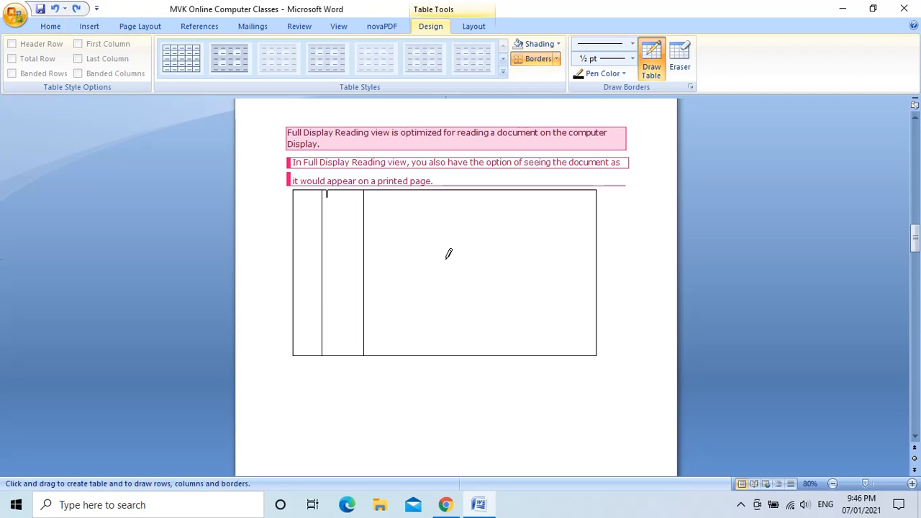
left_click_drag(405, 202, 400, 310)
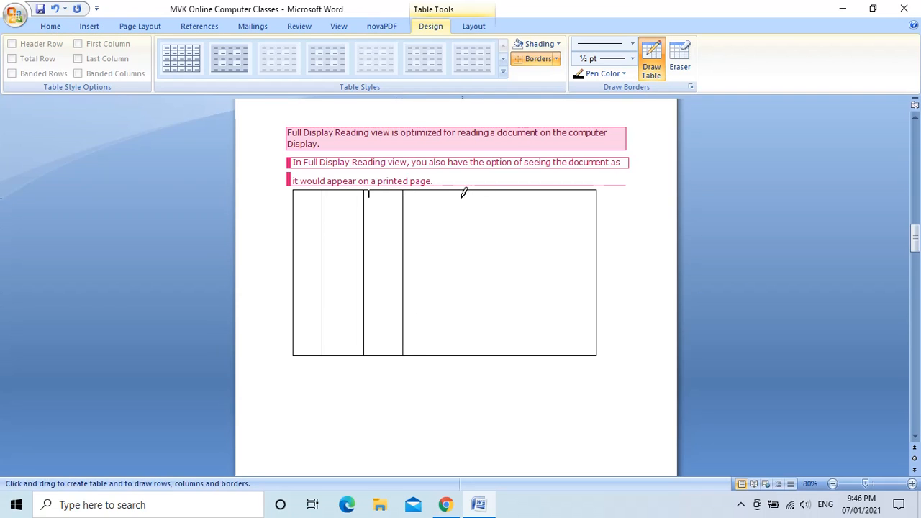
left_click_drag(455, 191, 452, 296)
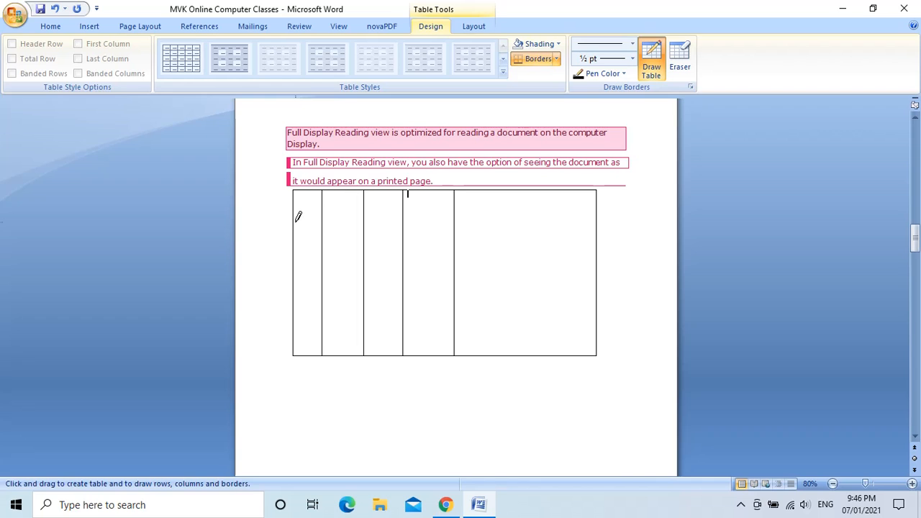
Draw three horizontal lines across the hand-drawn table to divide it into four rows.
left_click_drag(298, 220, 561, 222)
left_click_drag(293, 243, 627, 270)
left_click_drag(296, 255, 518, 256)
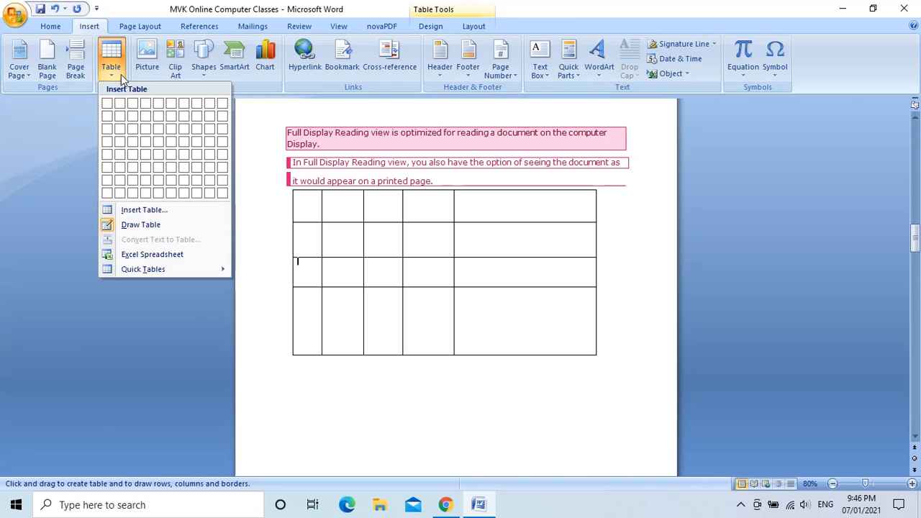
left_click(113, 79)
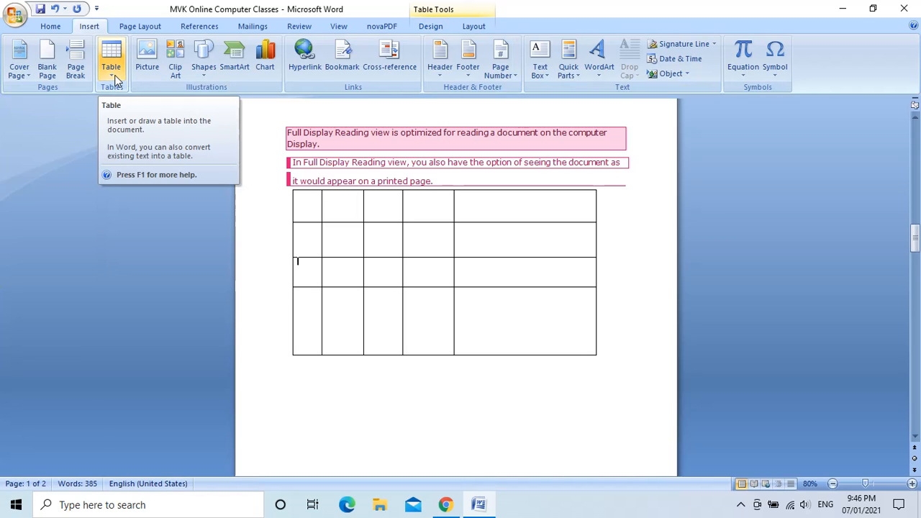
left_click(114, 75)
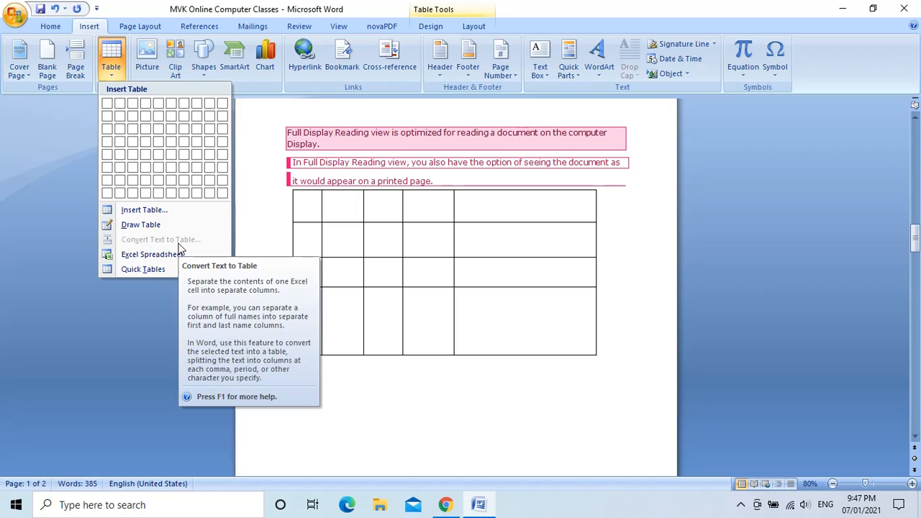
left_click(349, 177)
Convert the yellow-highlighted paragraph into a table with 5 columns, separating the text at commas.
scroll(355, 178, "down", 1)
key("ctrl+z")
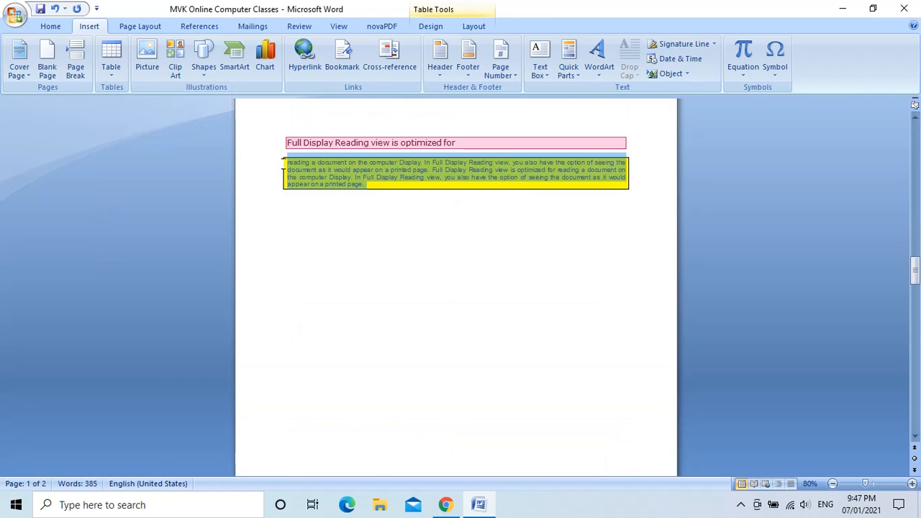
left_click_drag(367, 185, 286, 158)
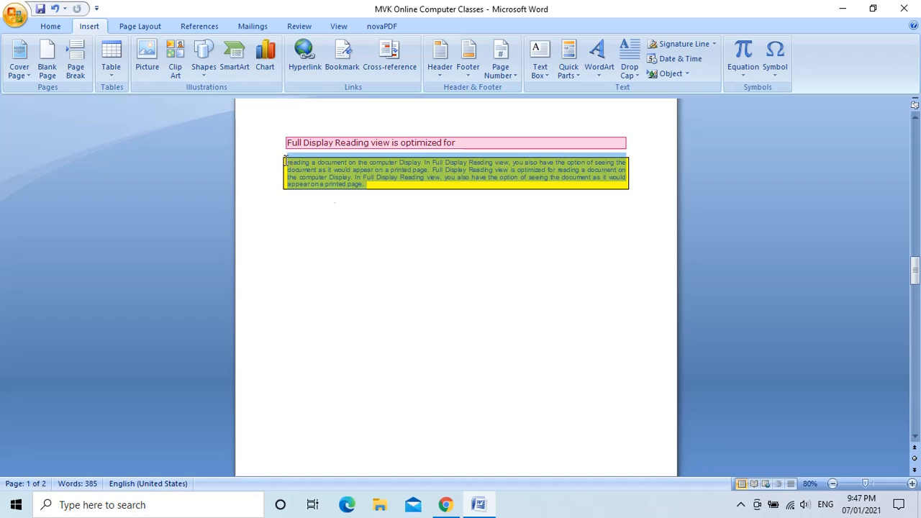
left_click(114, 71)
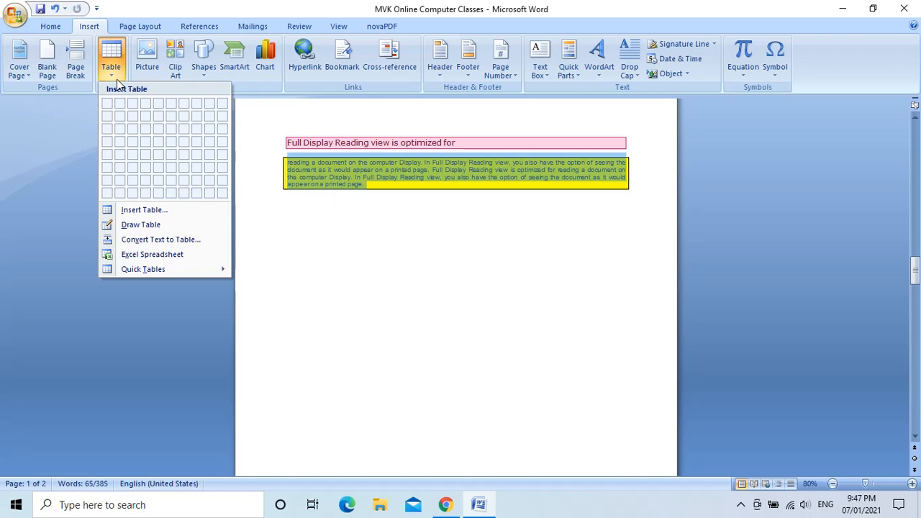
left_click(179, 243)
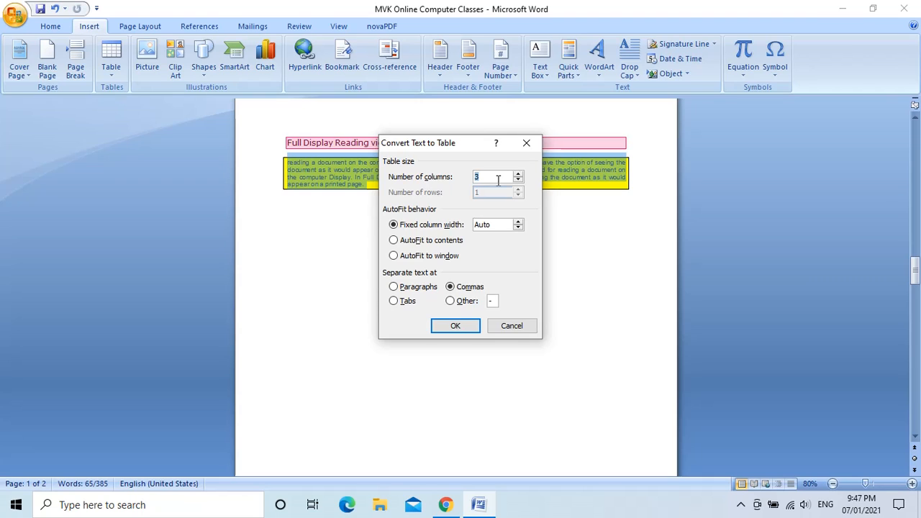
type("5")
left_click(473, 326)
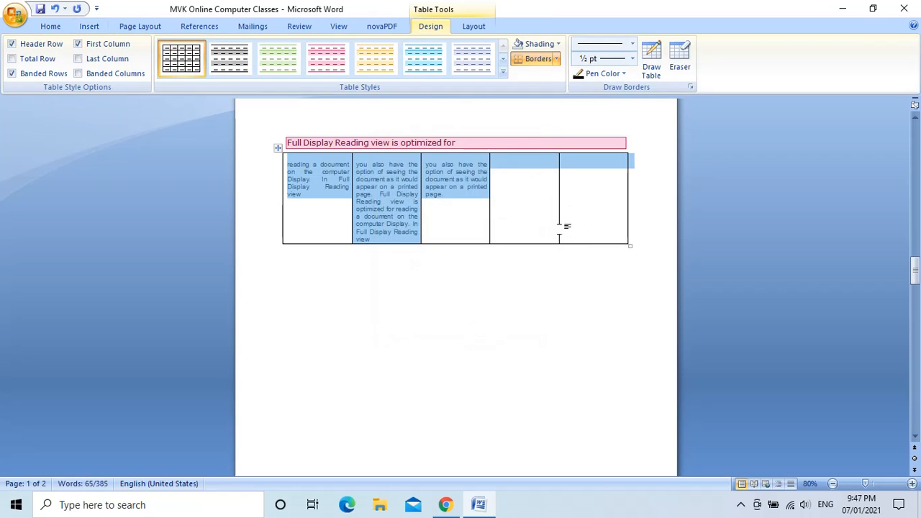
left_click(507, 206)
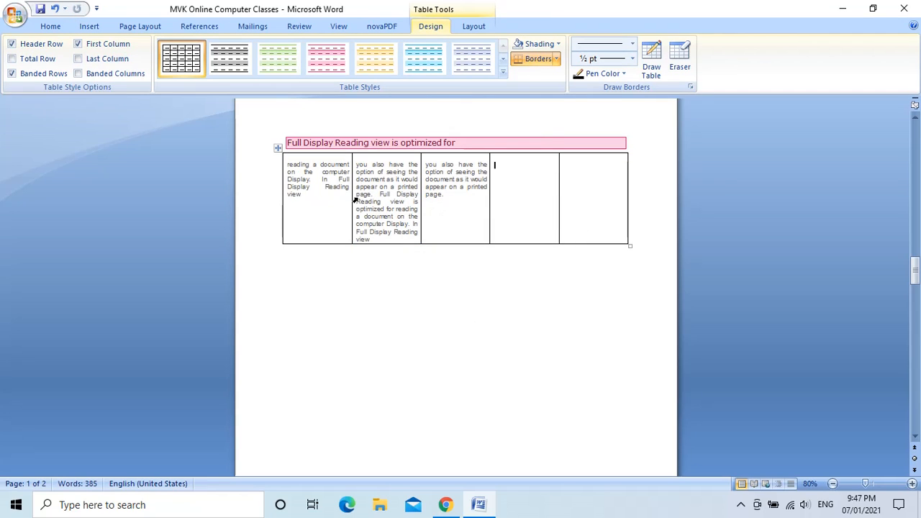